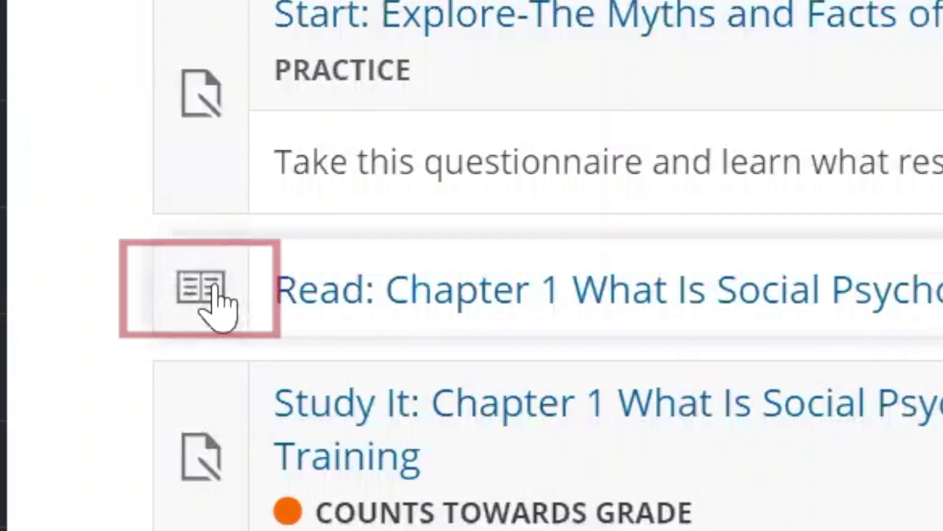
Step: Open the Chapter 1 'What Is Social Psychology?' reading in the e-book reader
{"action": "left_click", "coordinate": [221, 299]}
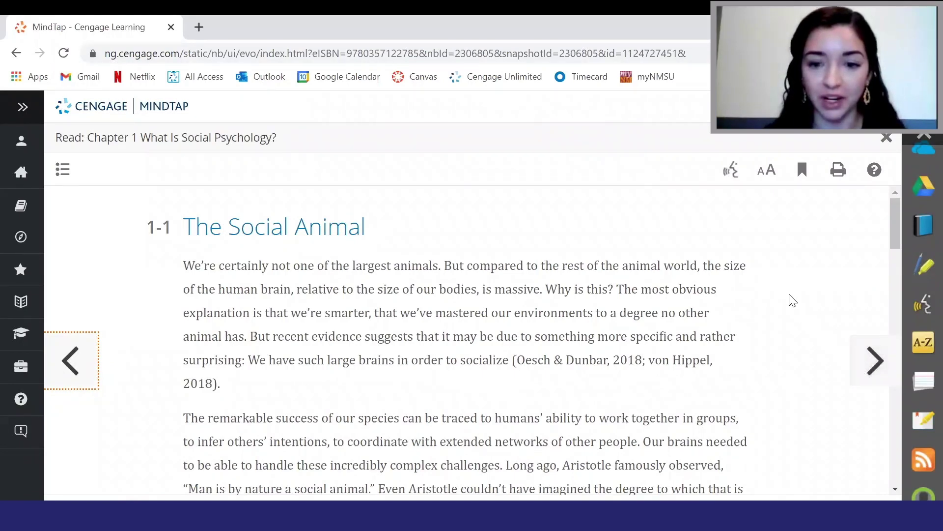
Step: Make a flashcard from the passage explaining why human brains are so large
{"action": "left_click_drag", "start_coordinate": [713, 361], "coordinate": [677, 289]}
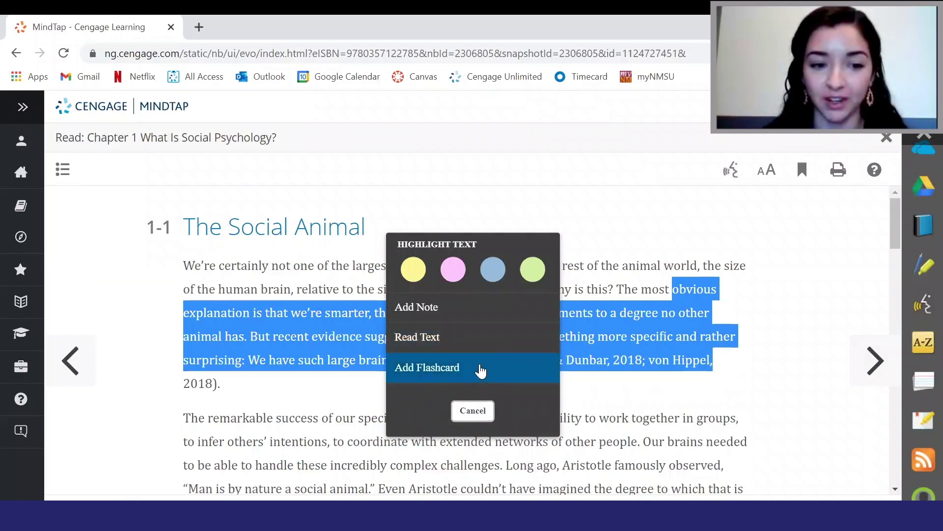
{"action": "left_click", "coordinate": [480, 369]}
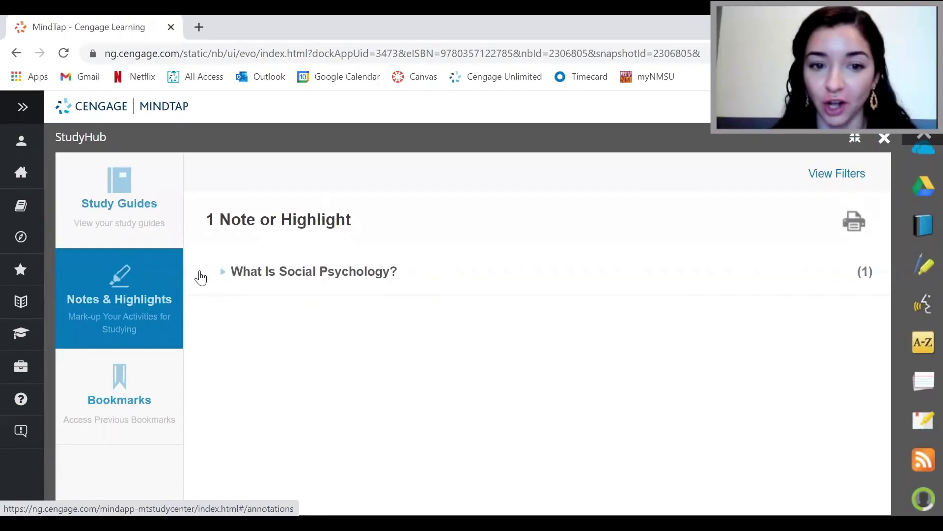
Step: Expand 'What Is Social Psychology?' and '1-1: The Social Animal' to show the saved note
{"action": "left_click", "coordinate": [288, 273]}
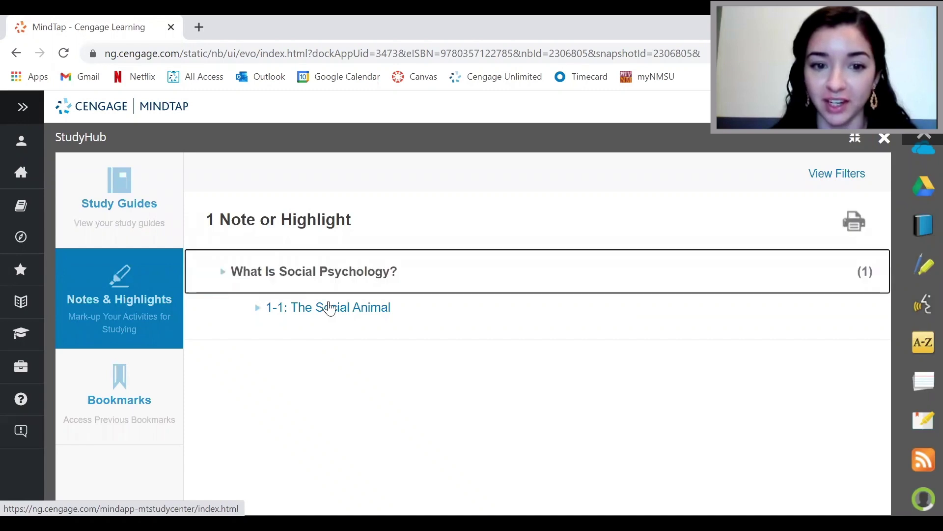
{"action": "left_click", "coordinate": [336, 310]}
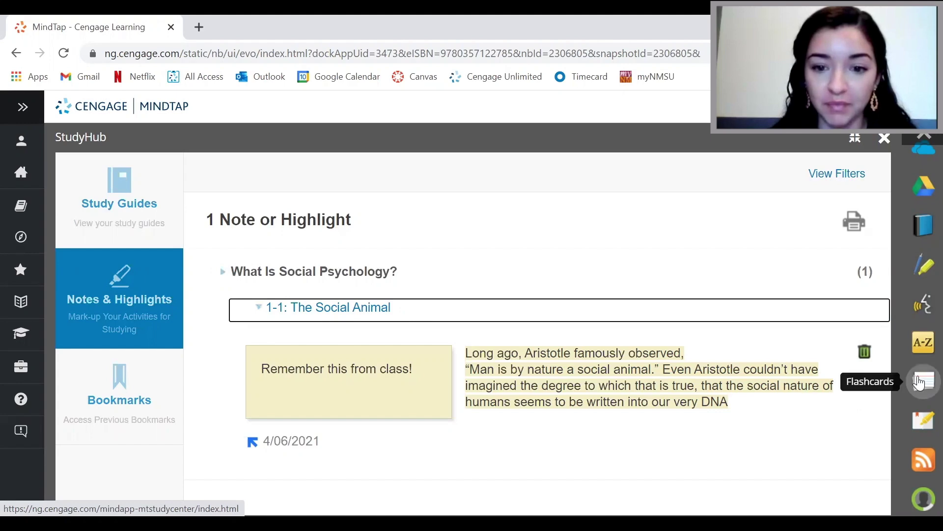
Step: Open the flashcards collection from the right sidebar
{"action": "left_click", "coordinate": [920, 382]}
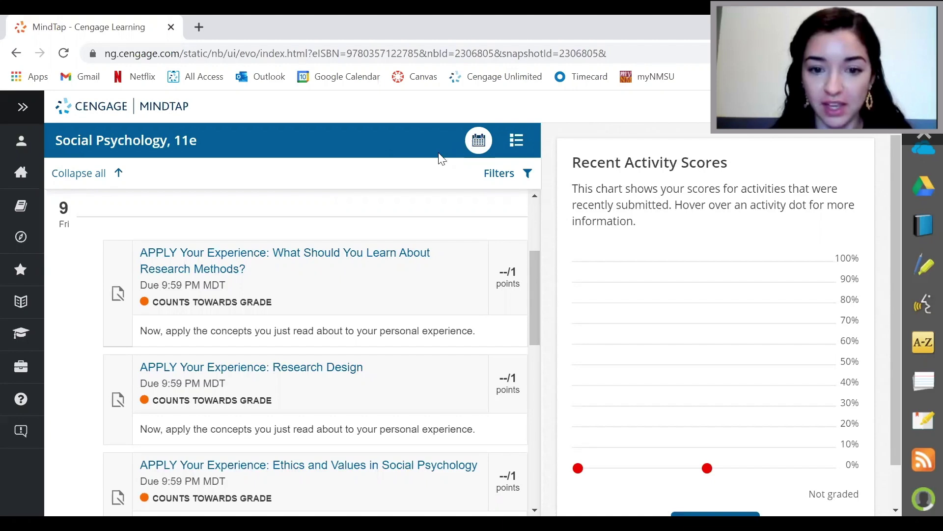
{"action": "scroll", "coordinate": [192, 295], "scroll_direction": "down", "scroll_amount": 3}
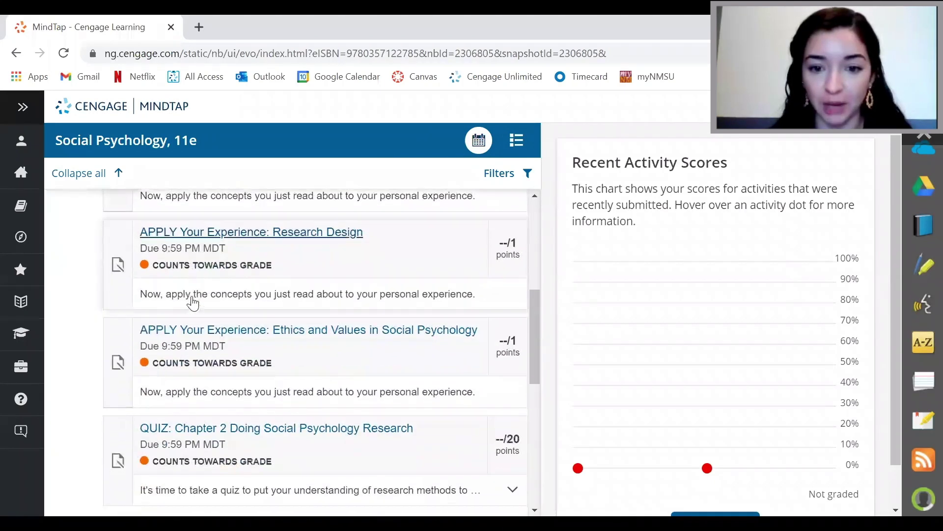
Step: Open the 'QUIZ: Chapter 2 Doing Social Psychology Research' assignment from the activity list
{"action": "left_click", "coordinate": [267, 408]}
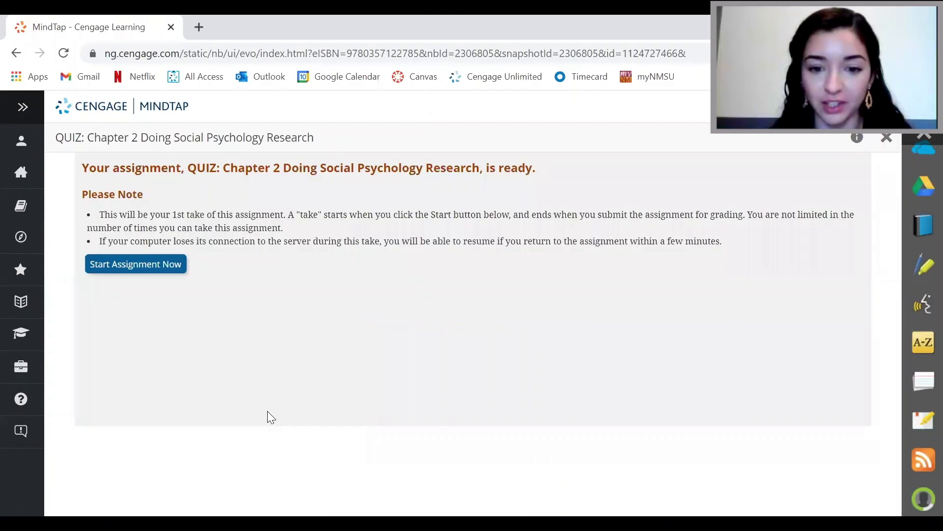